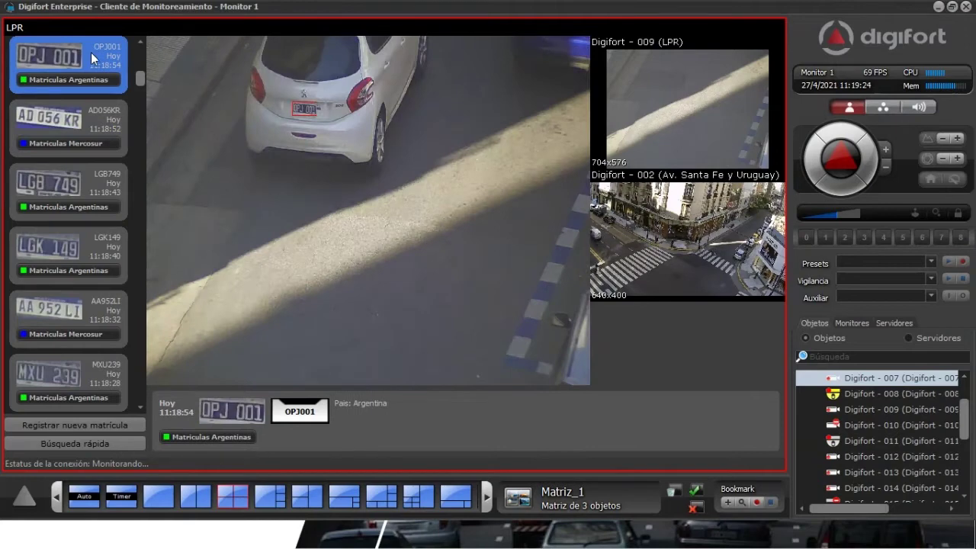
- Review the 11:18:52, 11:20:11 and 11:13:33 plate captures in the live LPR list
click(95, 121)
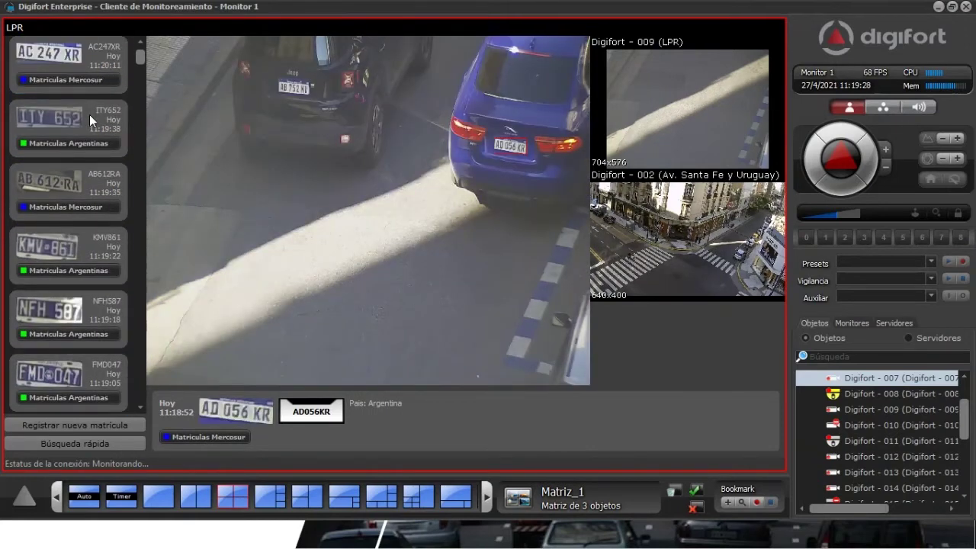
click(87, 47)
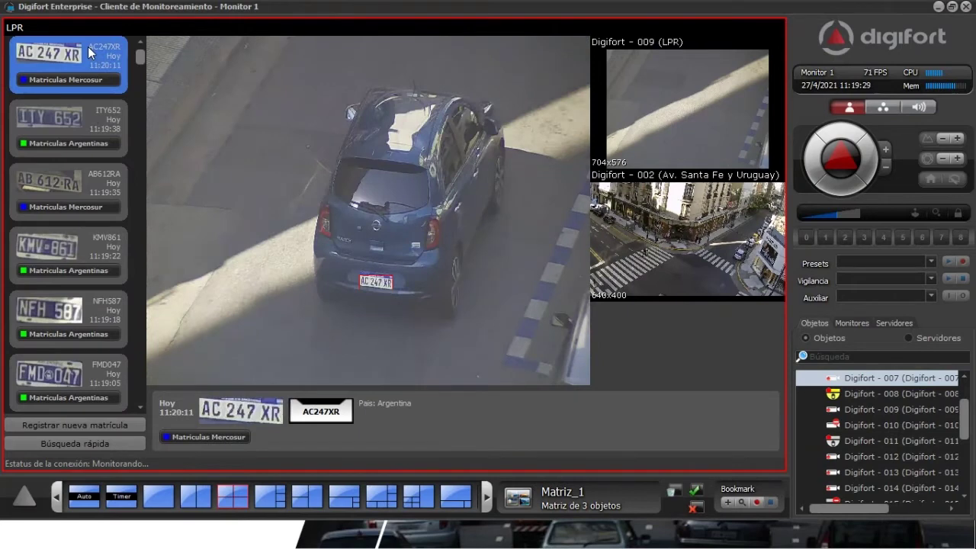
scroll(88, 144, down, 5)
scroll(88, 131, down, 10)
scroll(87, 128, down, 10)
scroll(87, 128, up, 10)
scroll(77, 155, down, 10)
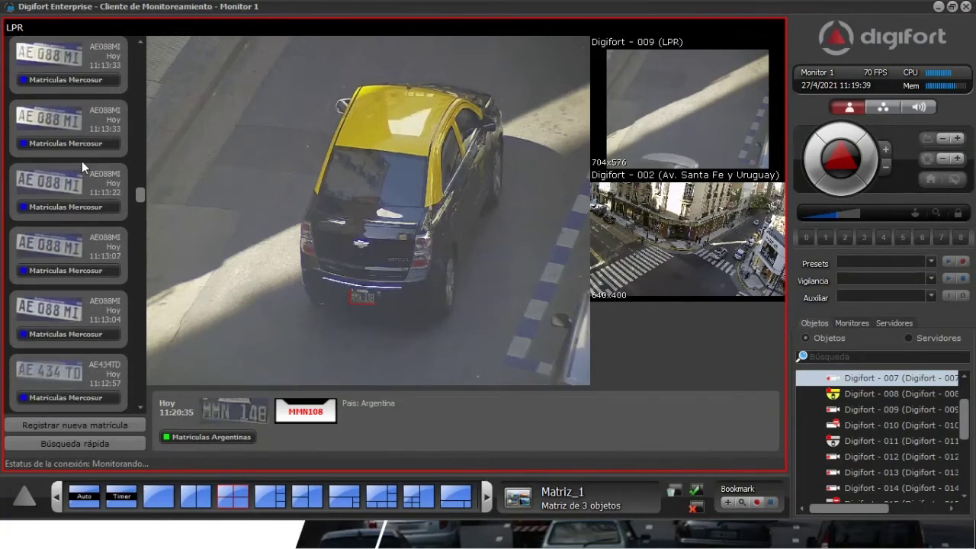
click(82, 157)
- View the 11:11:43 motorcycle plate capture and return to the newest capture in the live LPR list
scroll(94, 187, down, 10)
scroll(67, 182, up, 5)
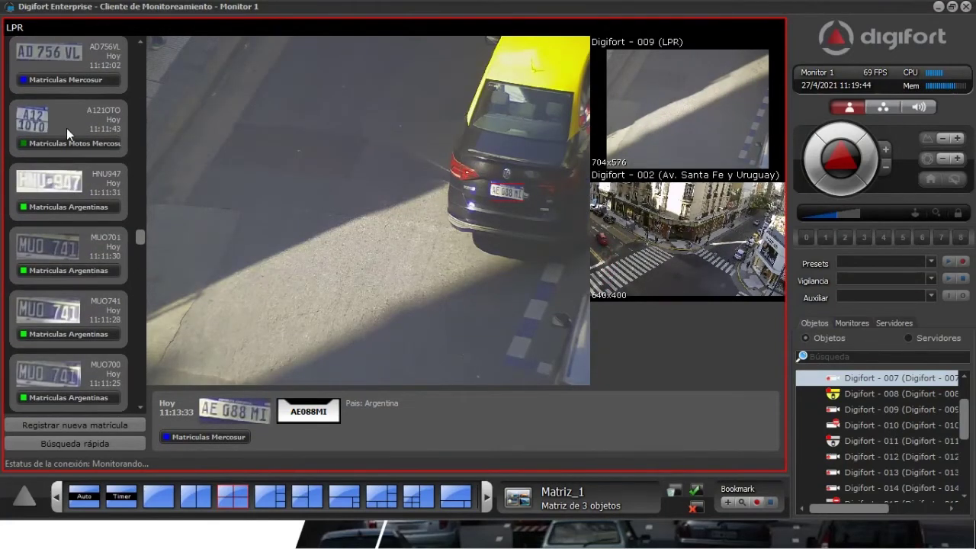
click(66, 128)
scroll(79, 123, up, 1)
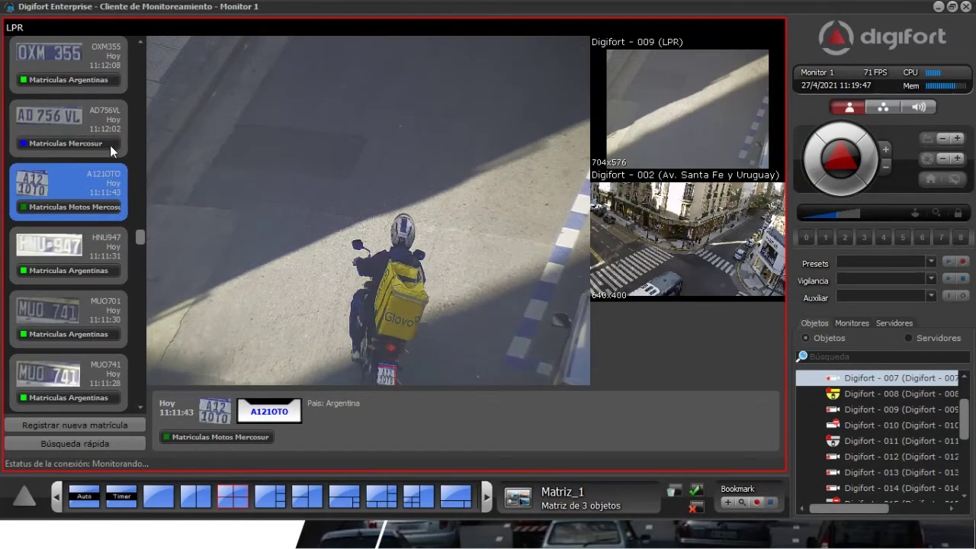
drag(139, 237, 124, 25)
click(79, 52)
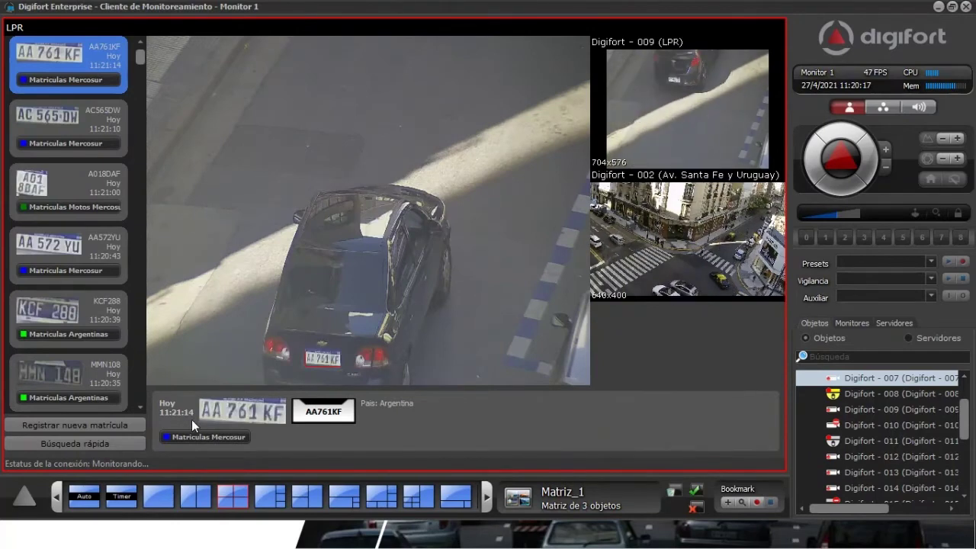
- Open the LPR records and run a plate search with the default date filter
click(26, 498)
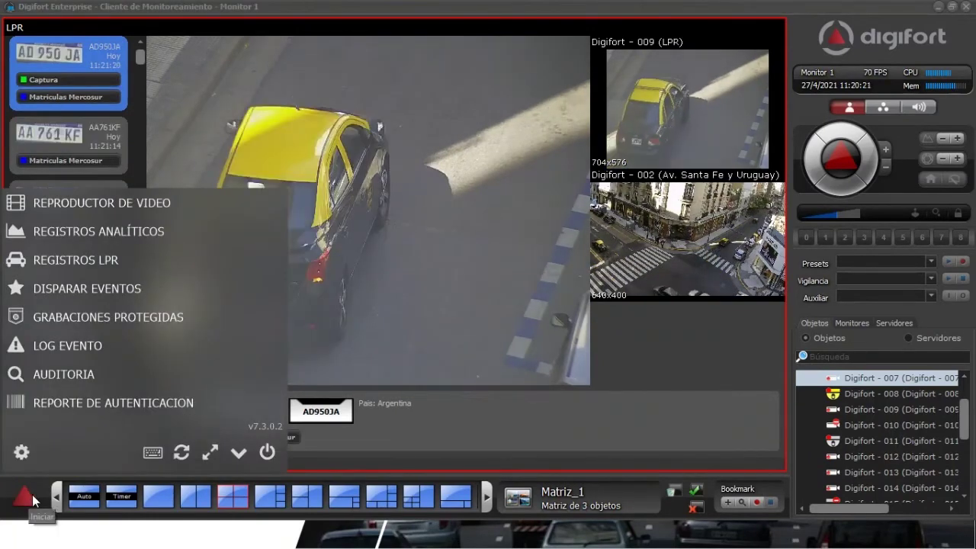
click(113, 259)
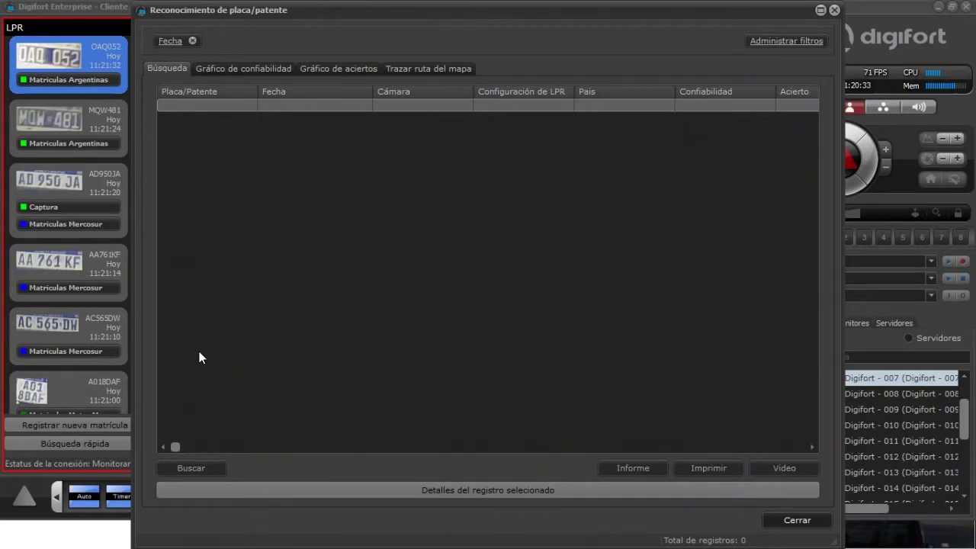
click(206, 468)
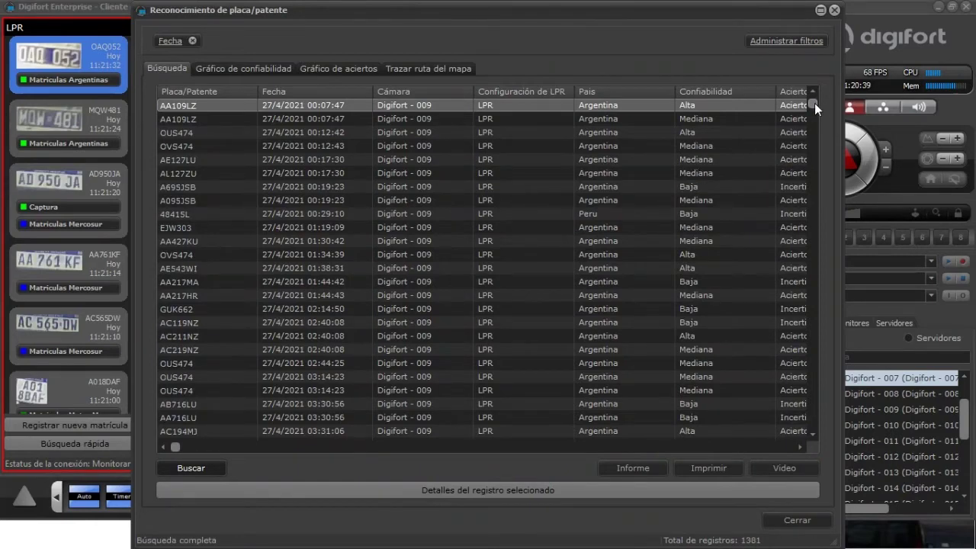
- Show the details of the 27/4/2021 10:13:35 record from the search results
drag(813, 103, 842, 329)
click(427, 326)
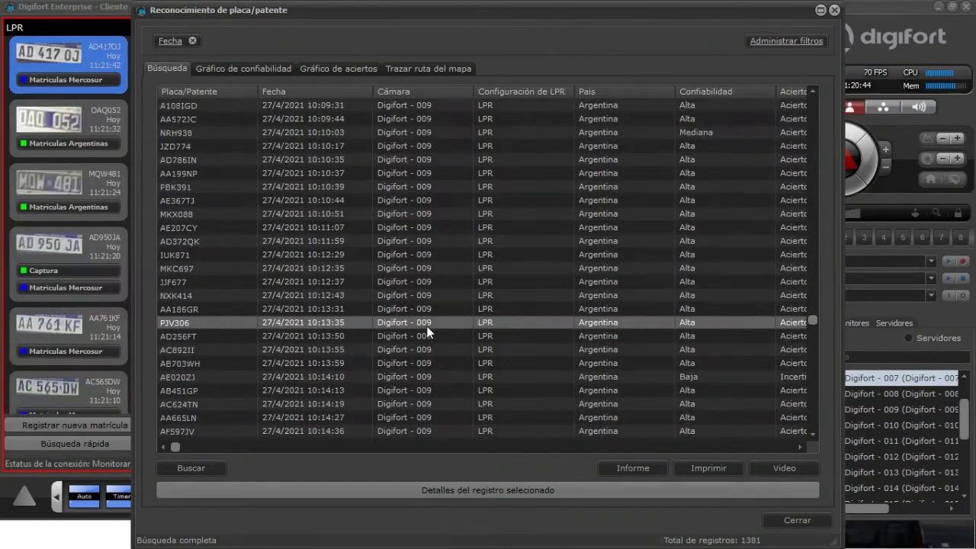
click(323, 488)
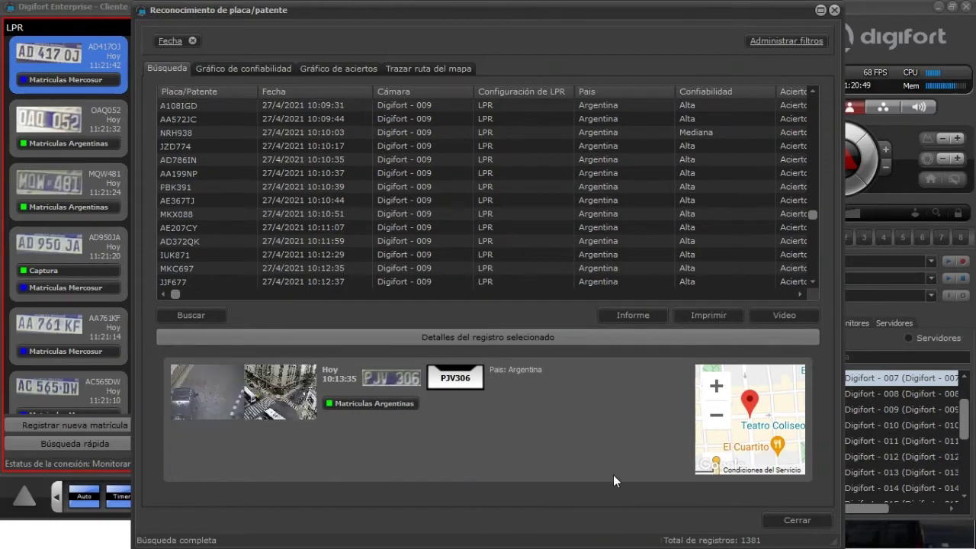
- Zoom the selected record's location map out to city level and back in to street level
click(717, 416)
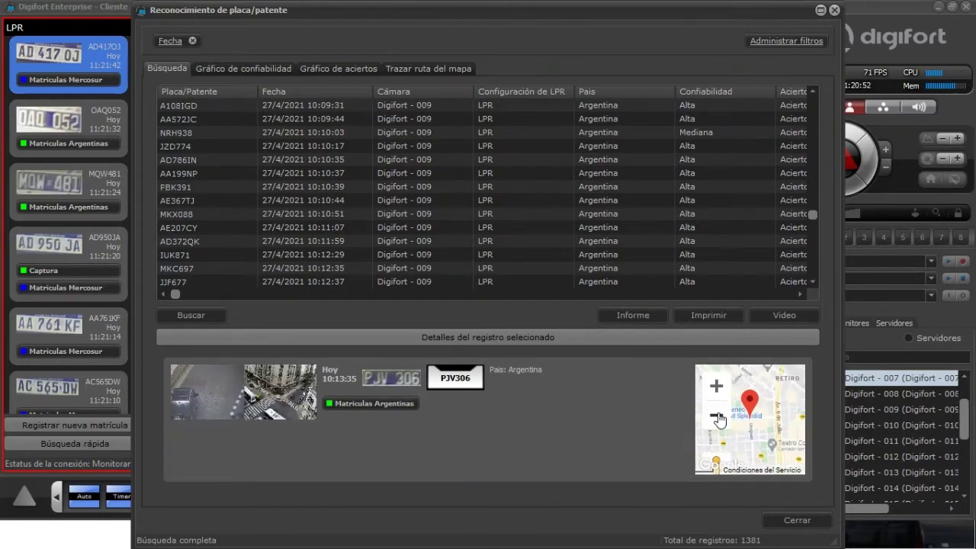
click(716, 416)
click(716, 416)
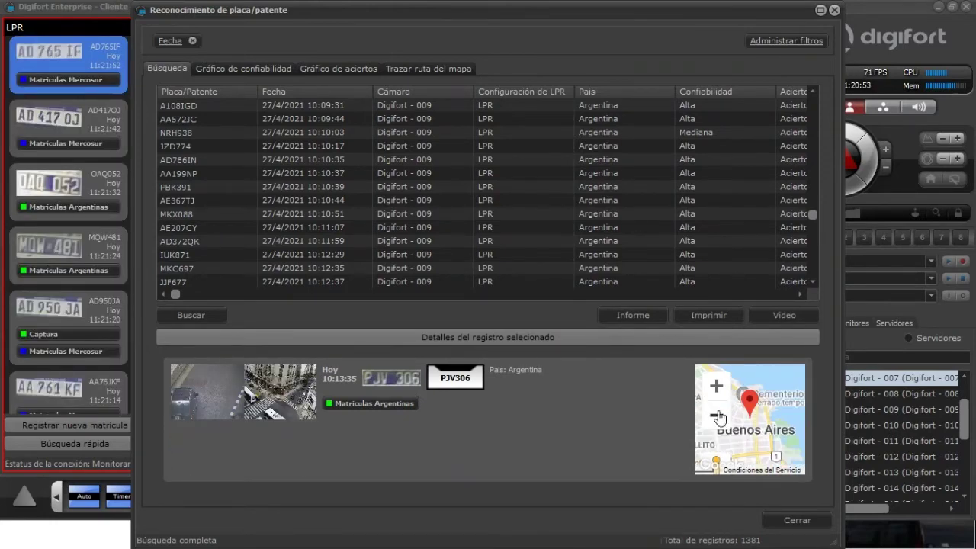
click(716, 388)
click(717, 387)
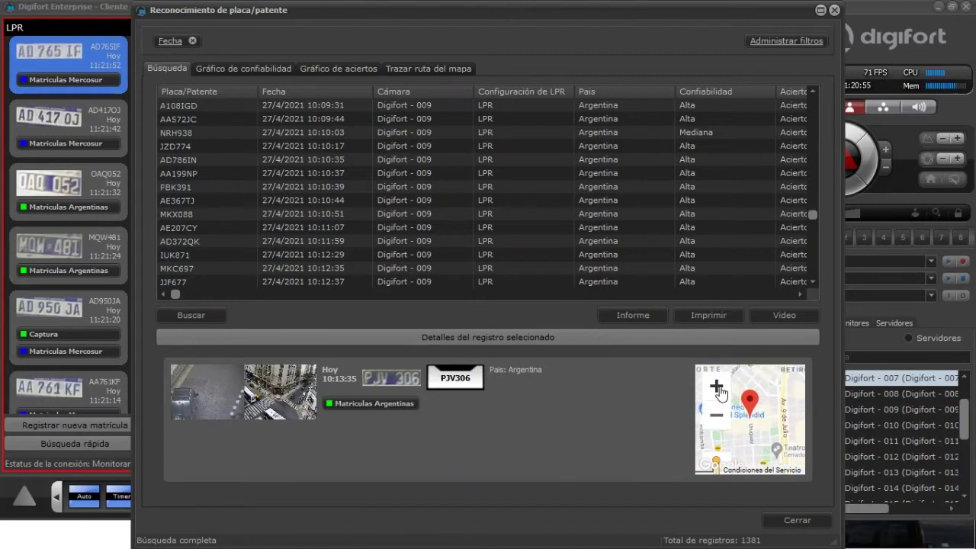
- Enlarge the snapshot of the 10:11:07 record and close it after viewing
click(215, 223)
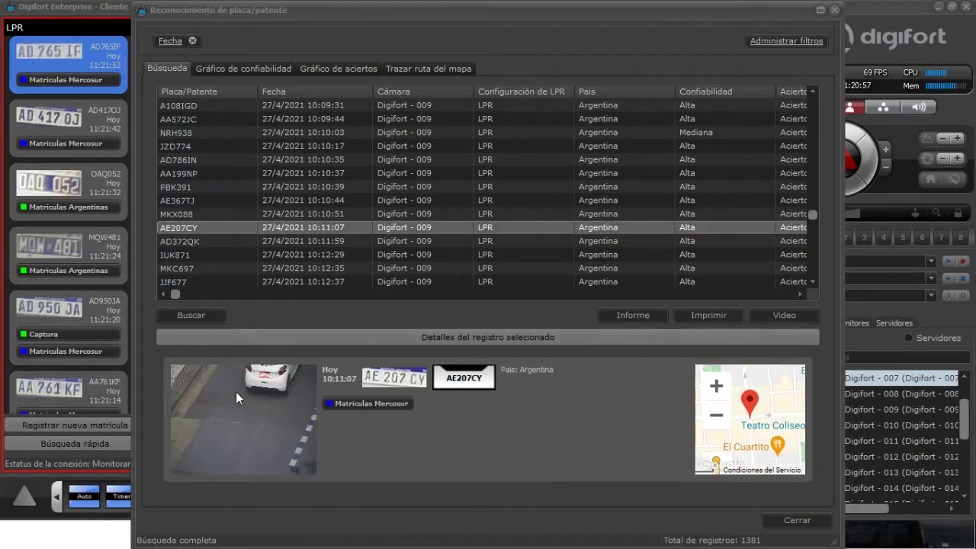
click(236, 391)
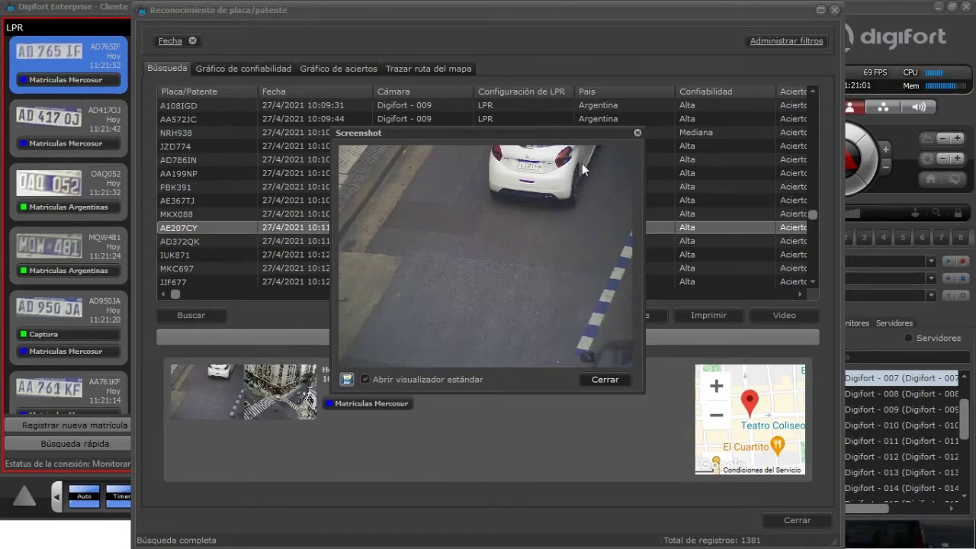
click(638, 133)
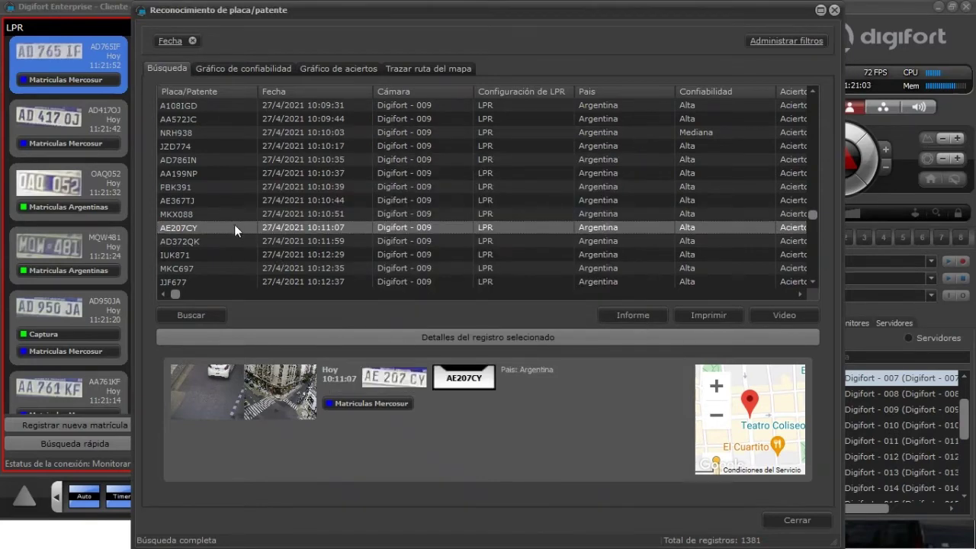
- Add an owner (Propietario) filter for Taxi to the plate records and run the search again
click(168, 44)
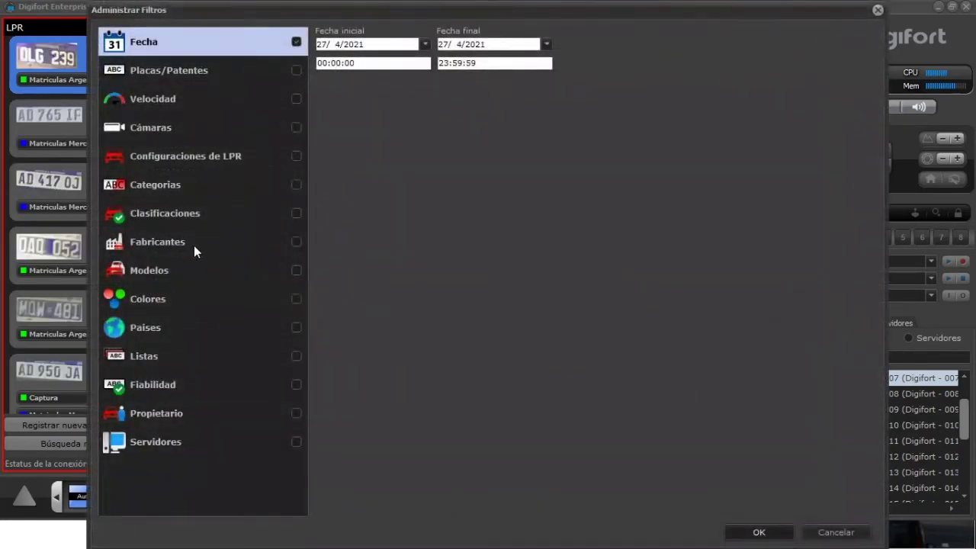
click(182, 422)
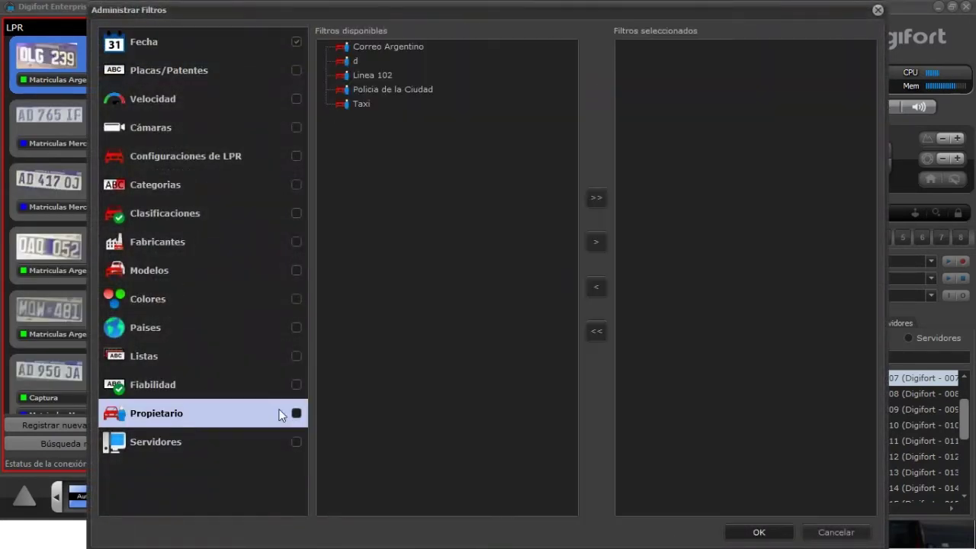
click(362, 102)
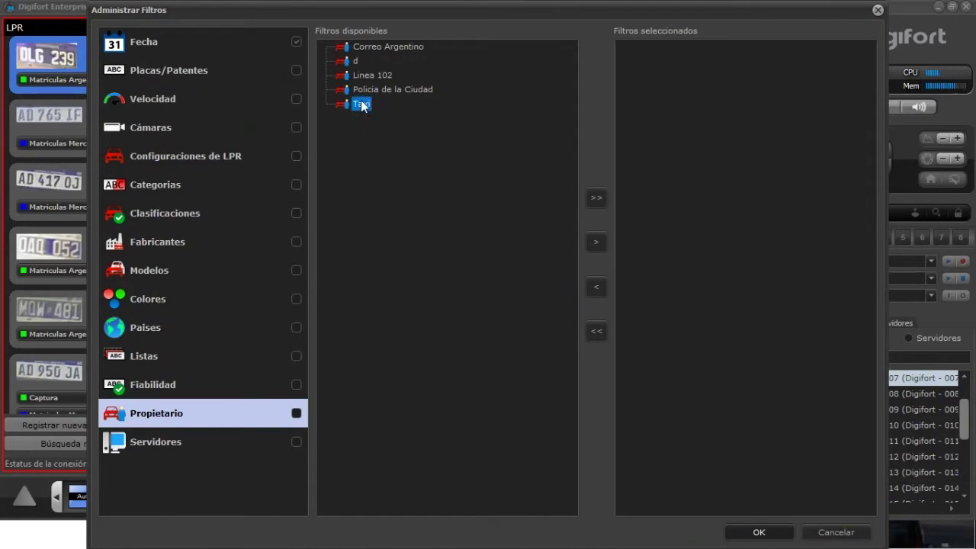
click(596, 241)
click(759, 532)
click(198, 313)
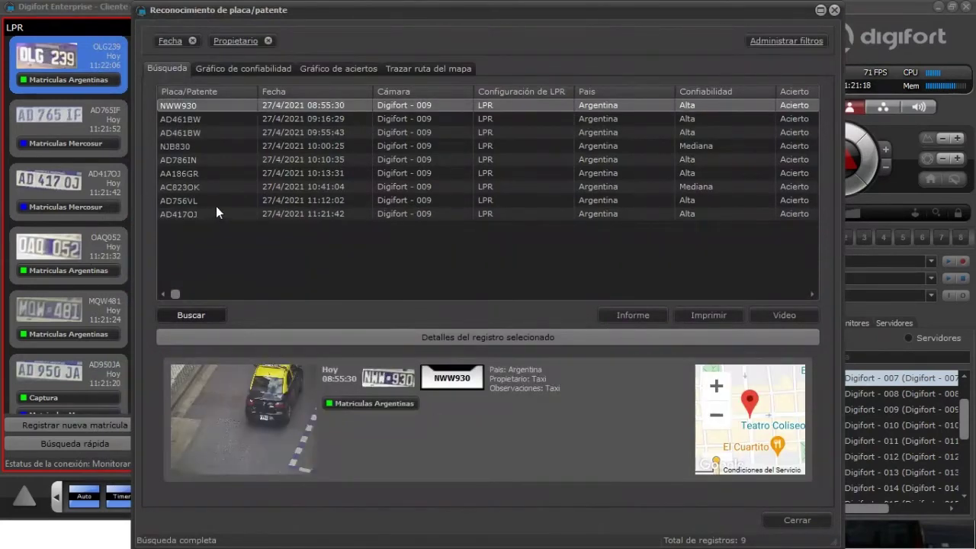
- View the 08:55:30 taxi record's enlarged snapshot and review the details of the following records through 10:10:35
click(278, 412)
click(610, 380)
click(244, 119)
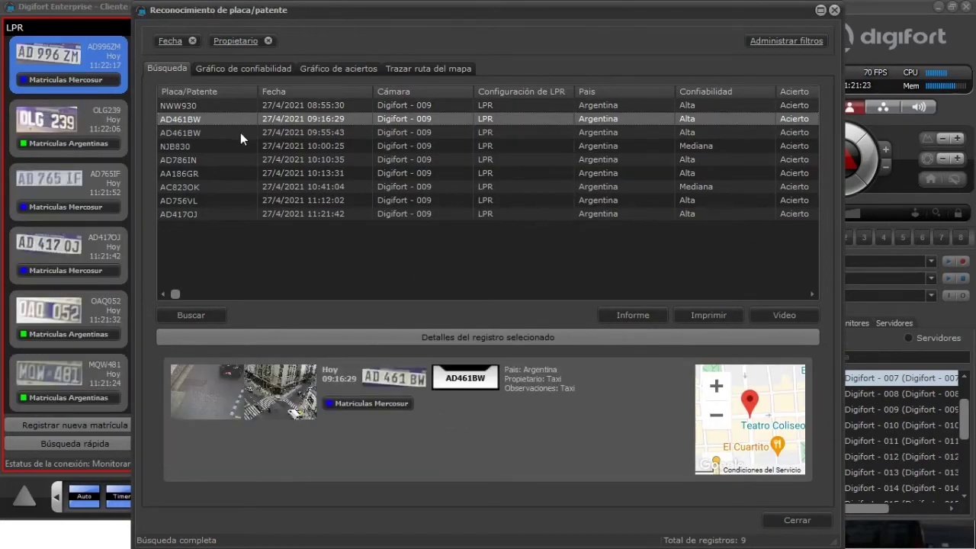
click(240, 133)
click(238, 145)
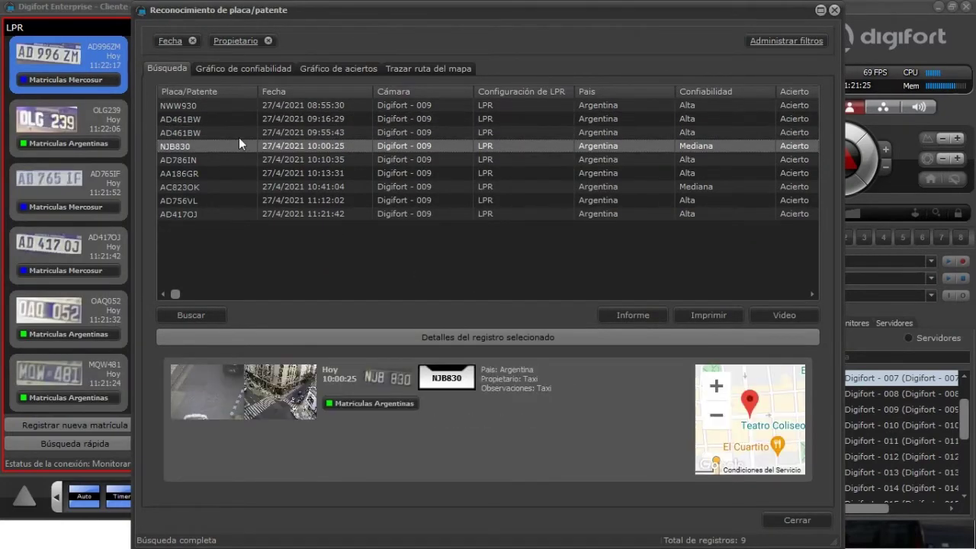
click(222, 159)
- Enlarge the snapshot of the 10:13:31 taxi record and close it after viewing
click(227, 169)
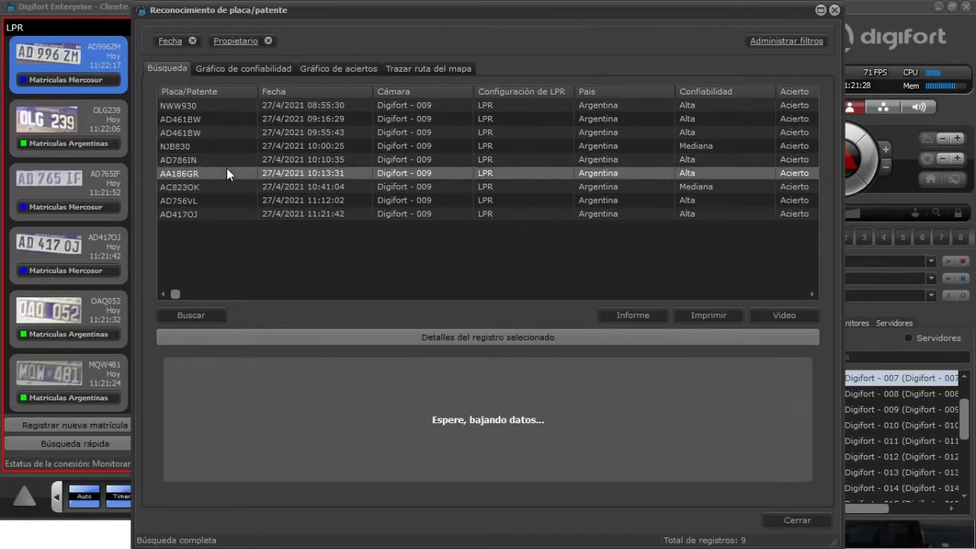
click(208, 385)
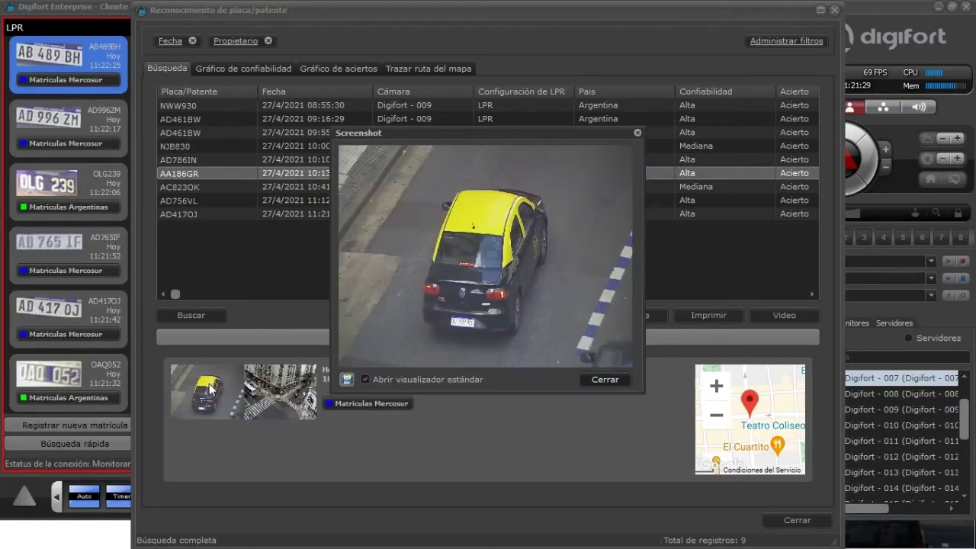
click(609, 378)
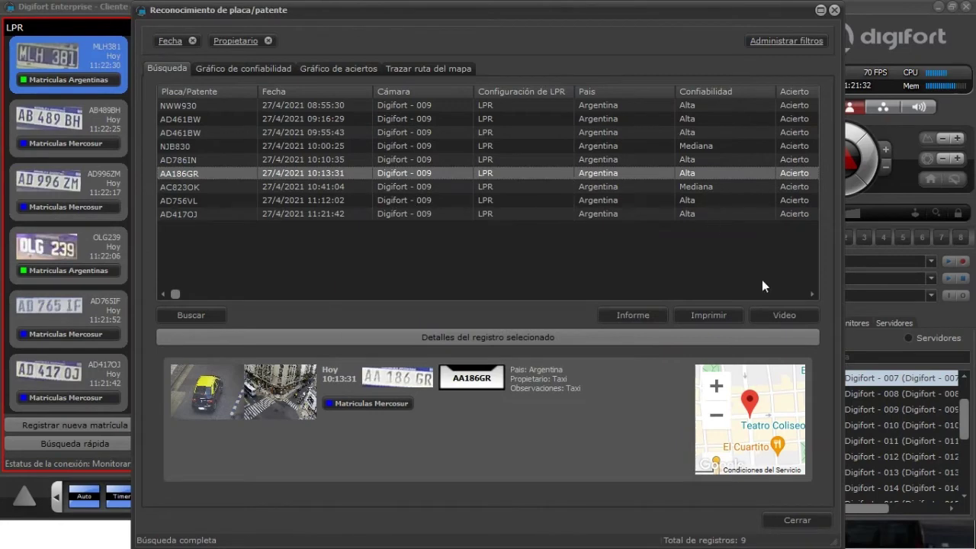
- Inspect the taxi's plate up close in the 10:13:31 record's video and return to the 10:00:25 record in the results
click(792, 314)
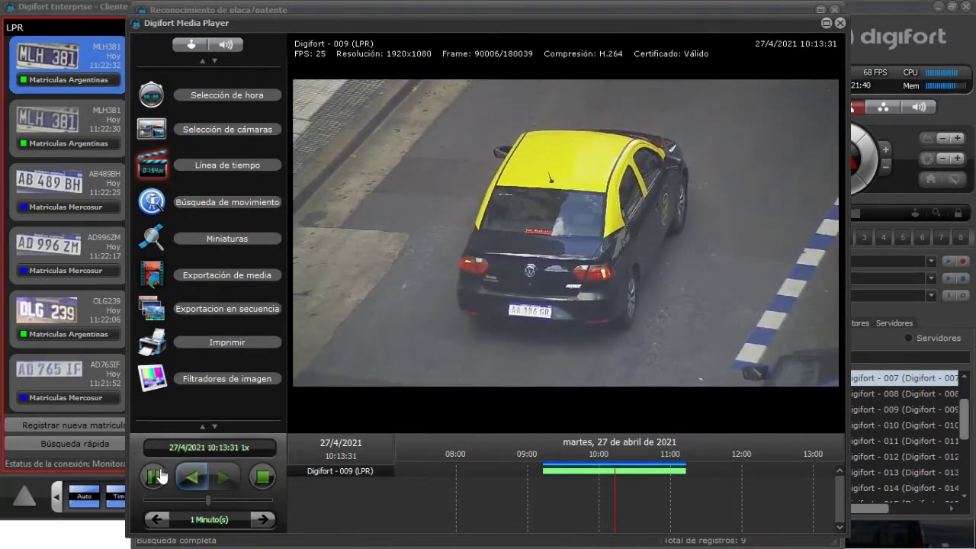
click(556, 274)
scroll(608, 216, up, 5)
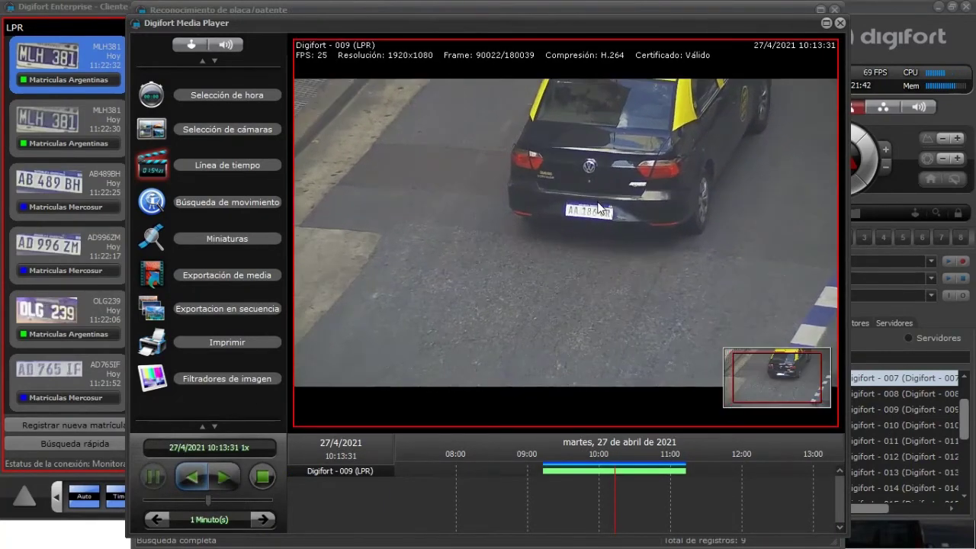
scroll(597, 201, up, 1)
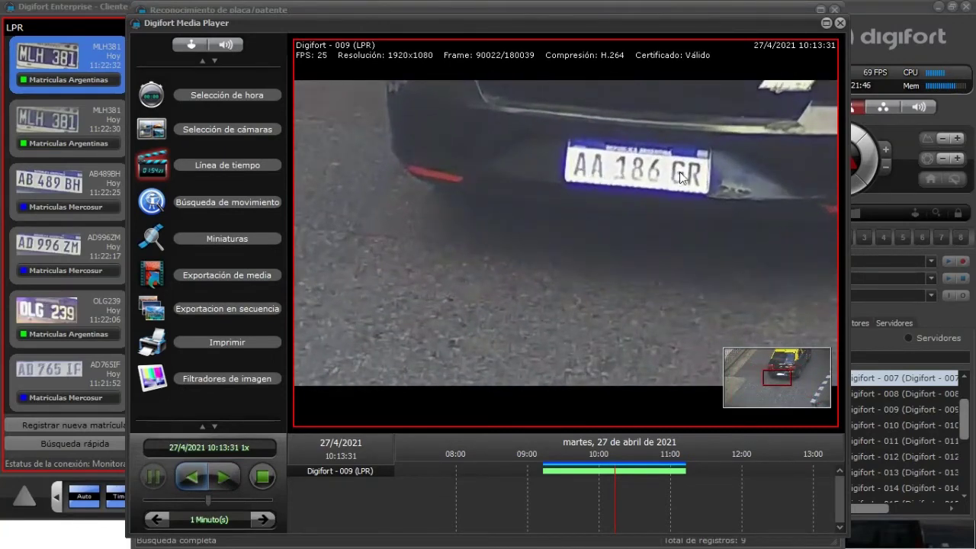
click(842, 24)
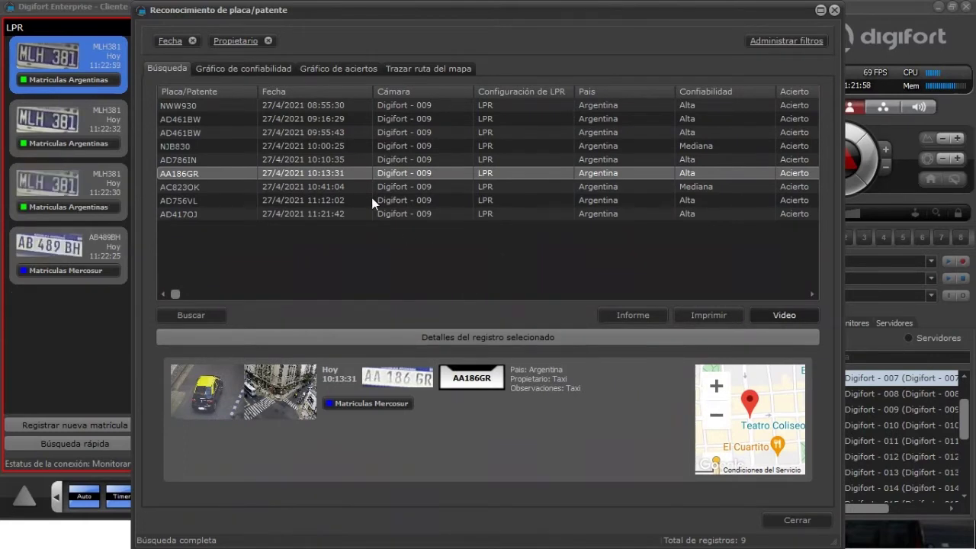
click(336, 146)
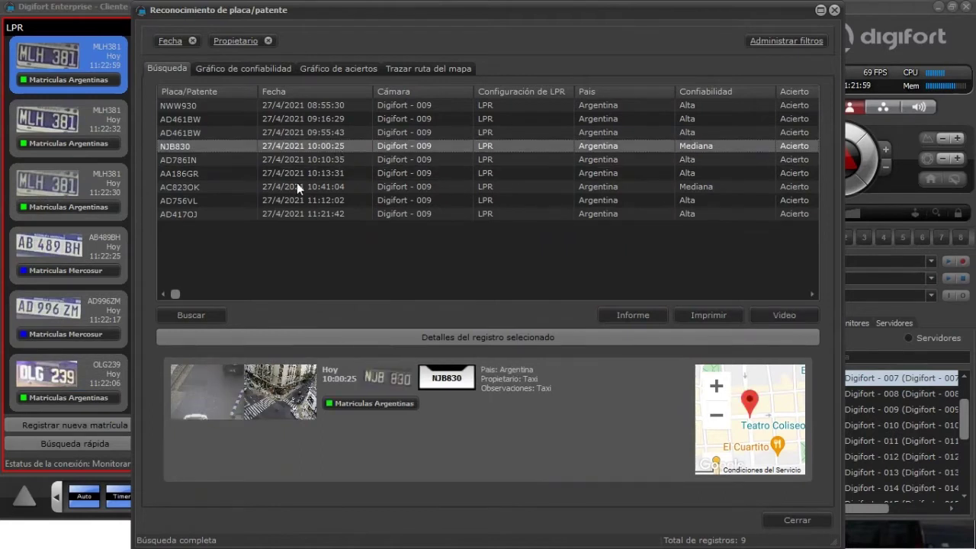
- Add an advanced plate filter with the condition that the plate starts with AB
click(170, 40)
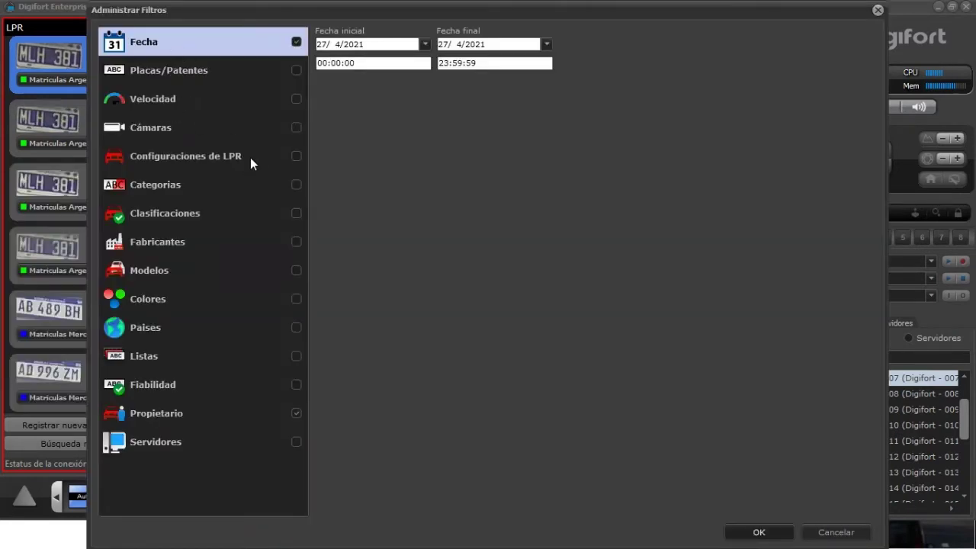
click(177, 184)
click(191, 153)
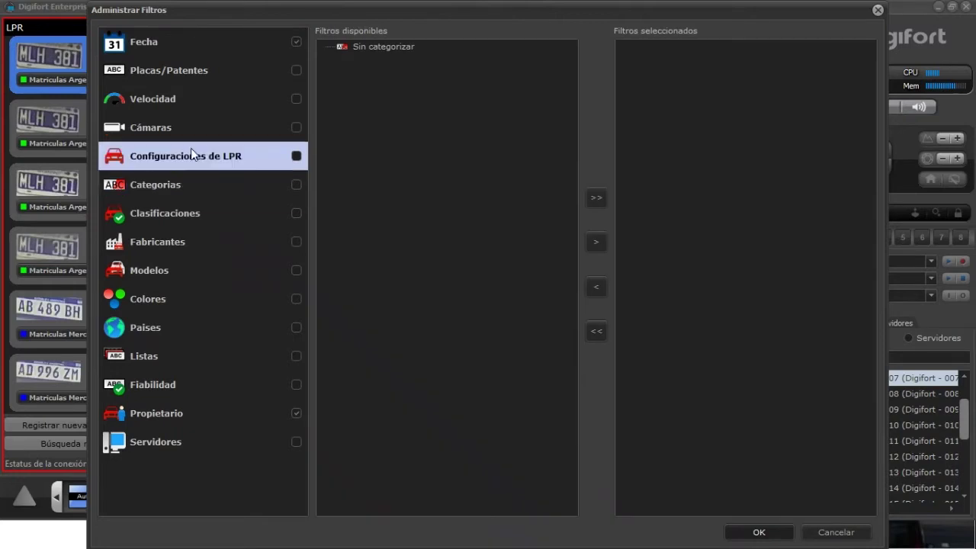
click(197, 77)
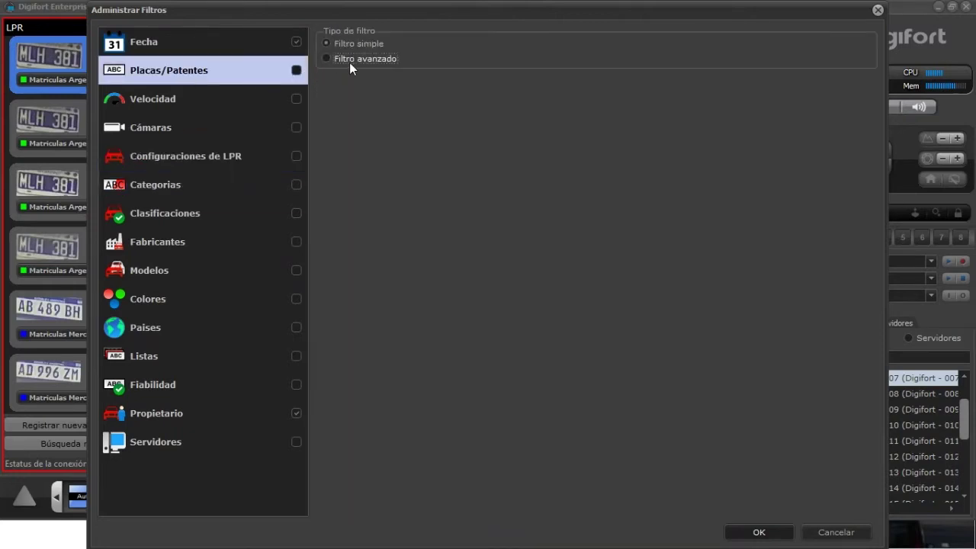
click(350, 61)
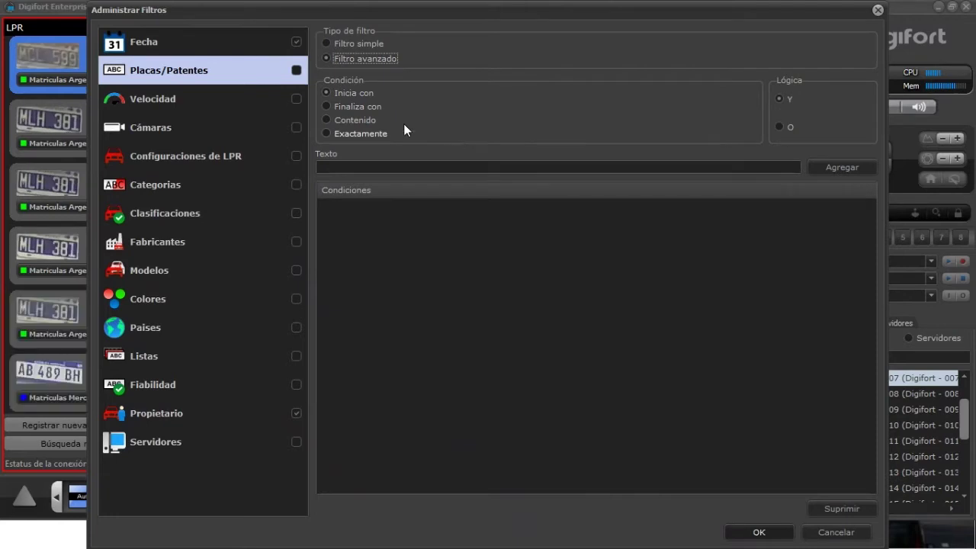
click(455, 169)
text(AB)
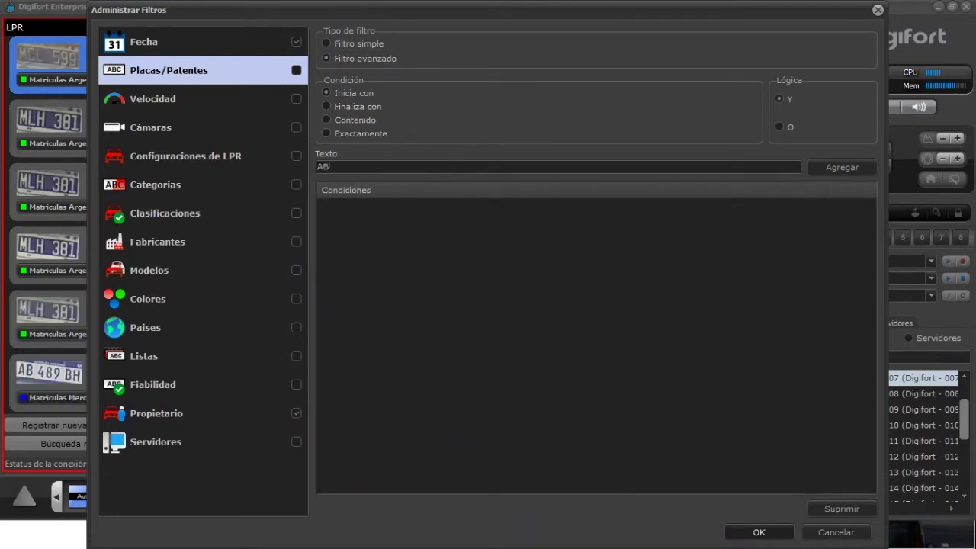
click(862, 168)
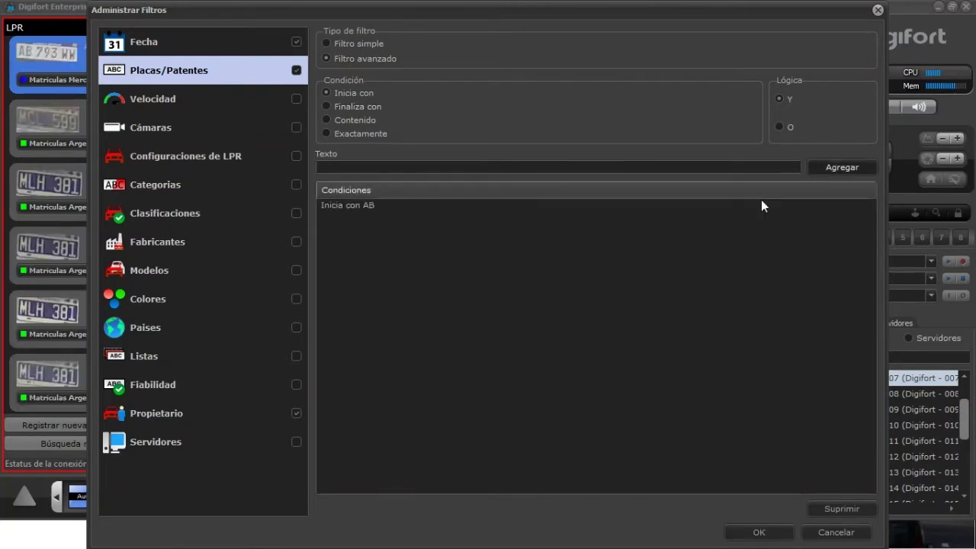
click(751, 532)
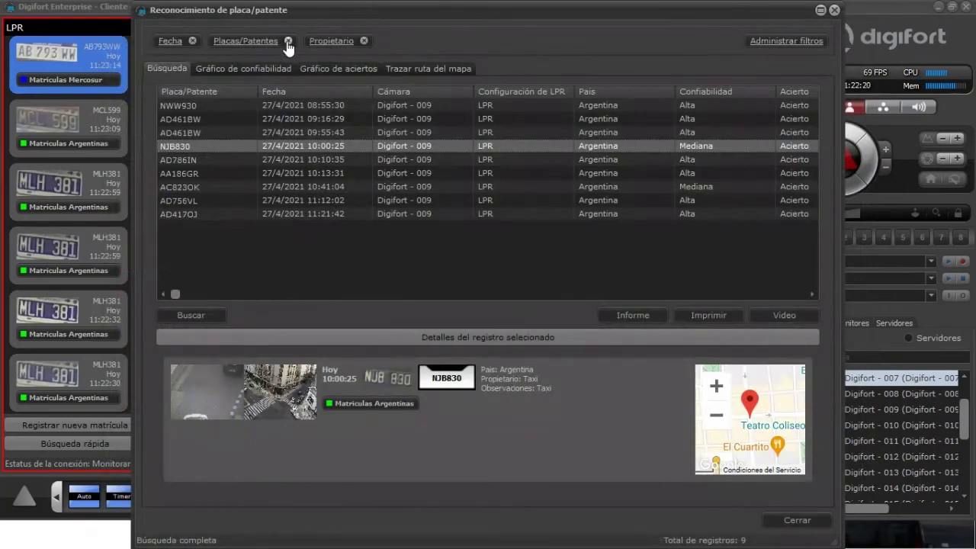
- Remove the owner (Propietario) filter and run the plate search again
click(364, 40)
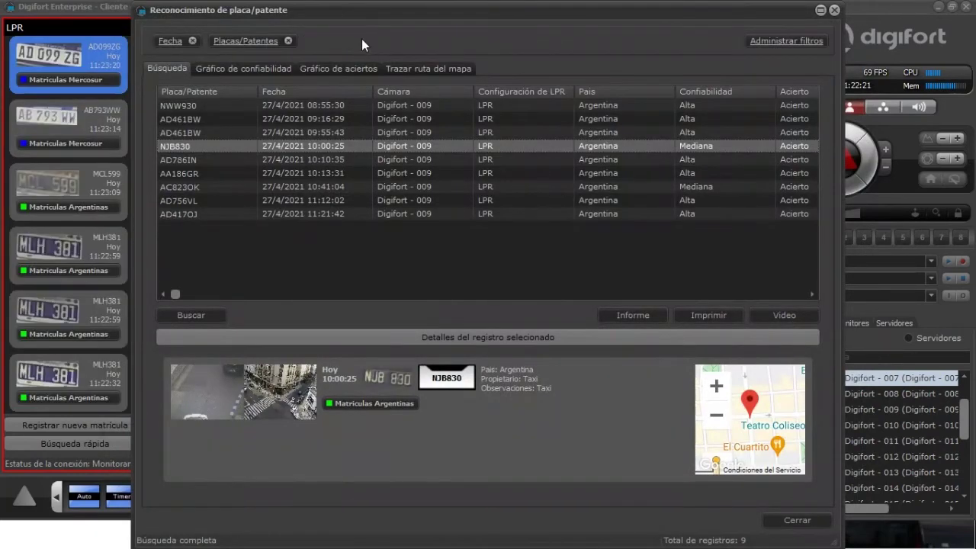
click(184, 313)
- Browse the matching plate records up to 09:31:03, reviewing each one's snapshot, plate image and details
click(195, 185)
key(Down)
key(Down)
key(Down)
key(Down)
key(Down)
key(Down)
key(Down)
key(Down)
key(Down)
key(Down)
key(Down)
key(Down)
key(Down)
key(Down)
key(Down)
key(Down)
key(Down)
key(Down)
key(Down)
key(Down)
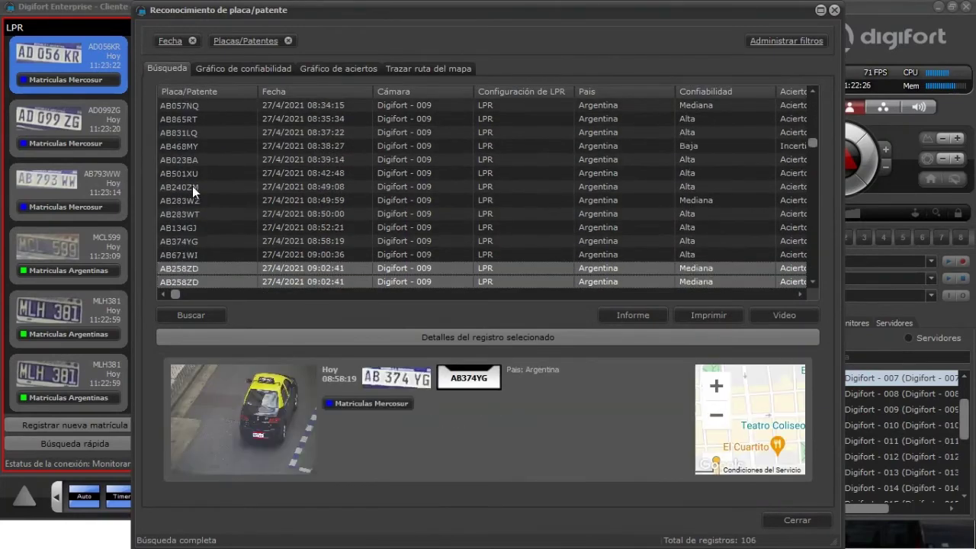
key(Down)
key(Down)
key(Down)
key(Down)
key(Down)
key(Down)
key(Down)
key(Down)
key(Down)
key(Down)
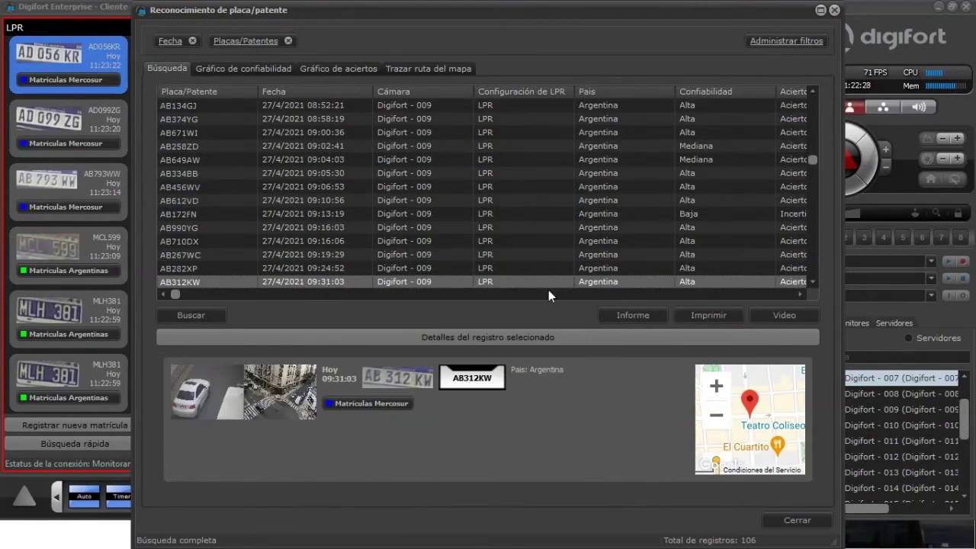
- Examine the speed, model, colour, country, manufacturer, classification and category filter options, and close the filter manager without changing anything
click(227, 40)
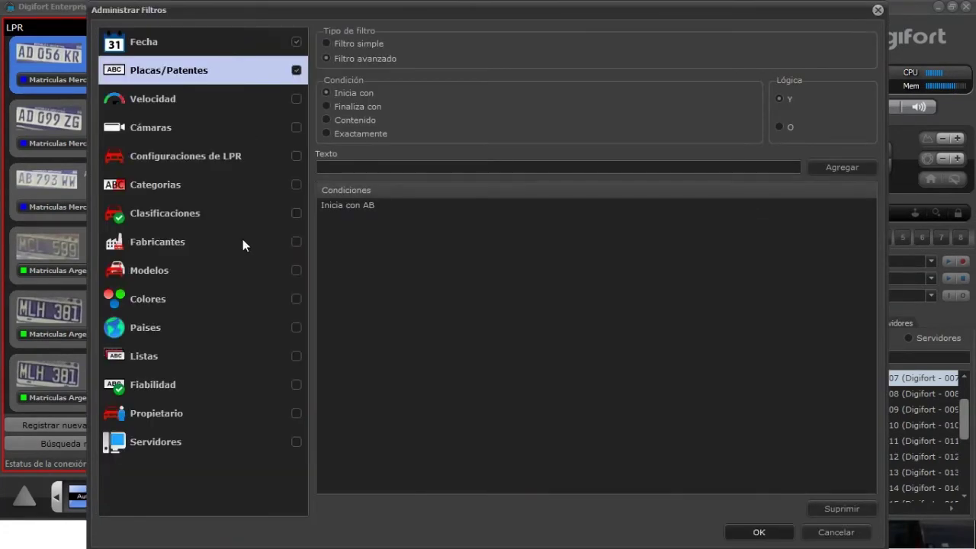
click(196, 105)
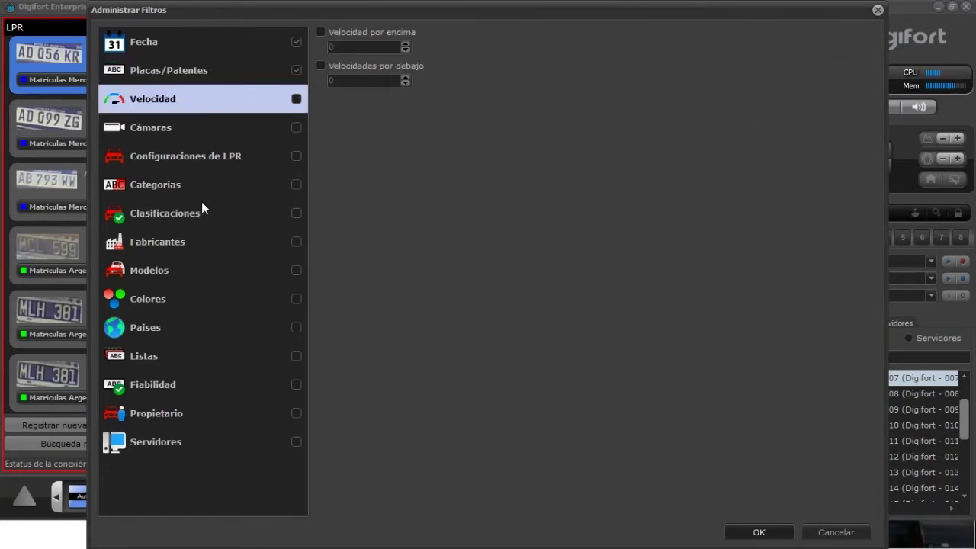
click(180, 276)
click(188, 305)
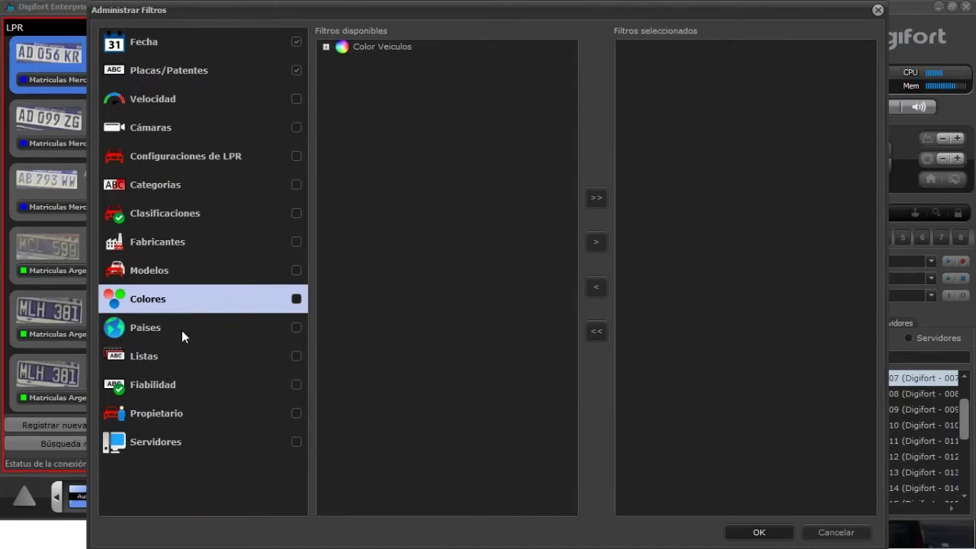
click(181, 330)
click(186, 243)
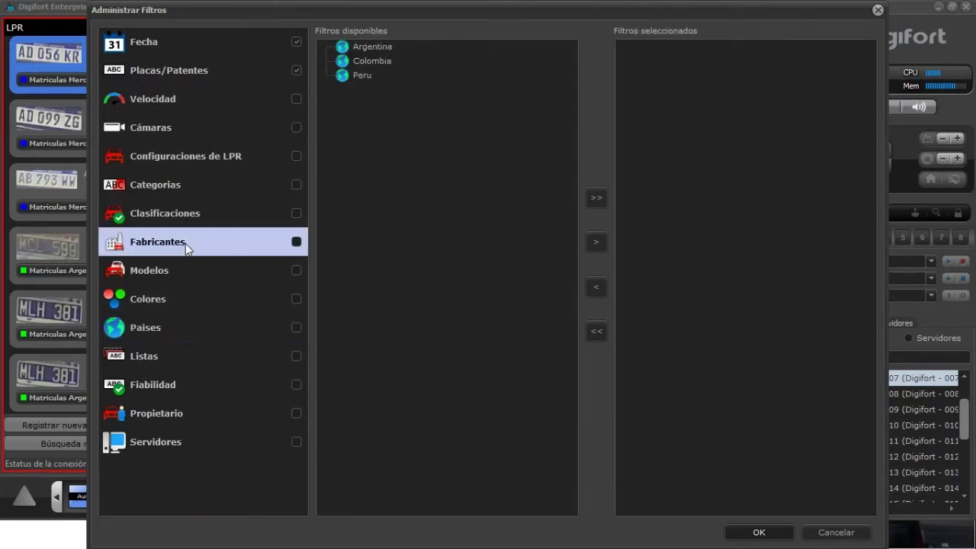
click(191, 214)
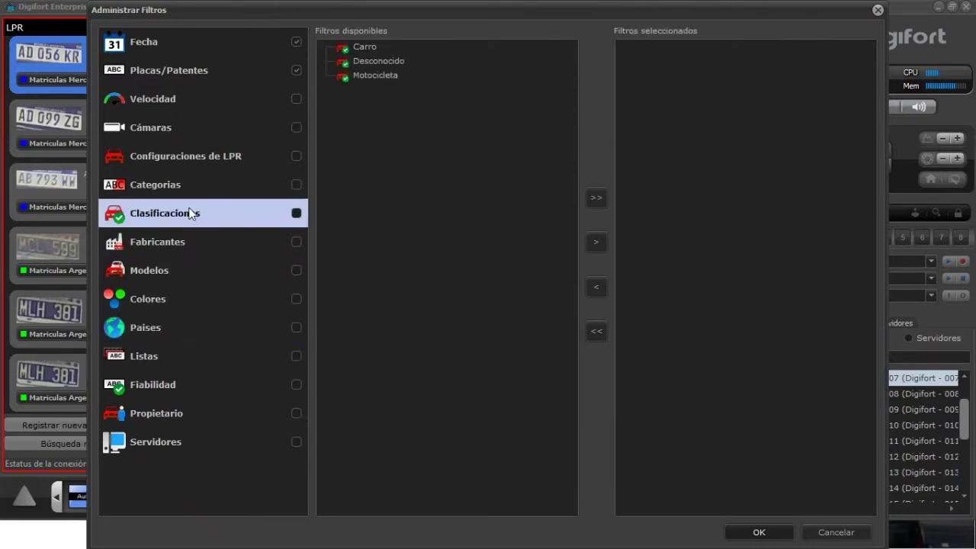
click(191, 185)
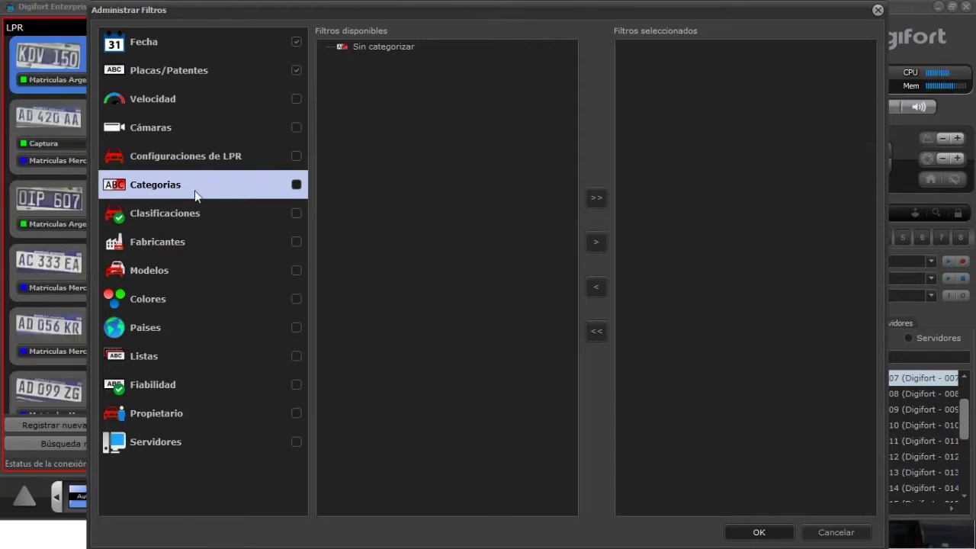
click(168, 235)
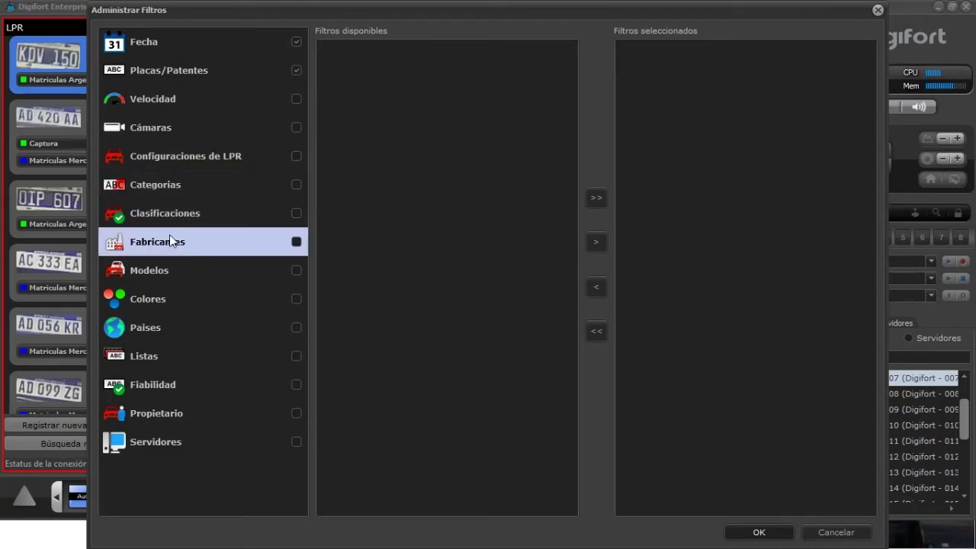
click(191, 270)
click(190, 291)
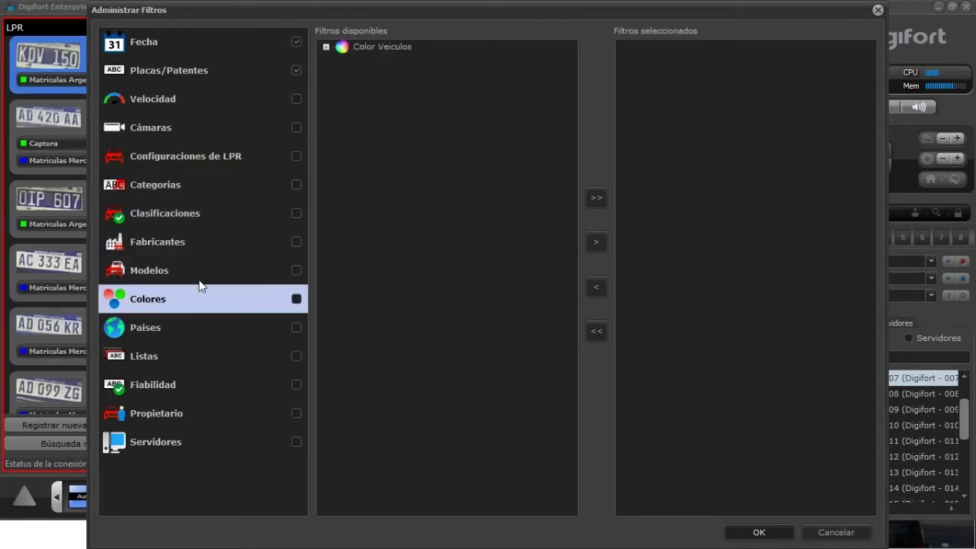
click(211, 329)
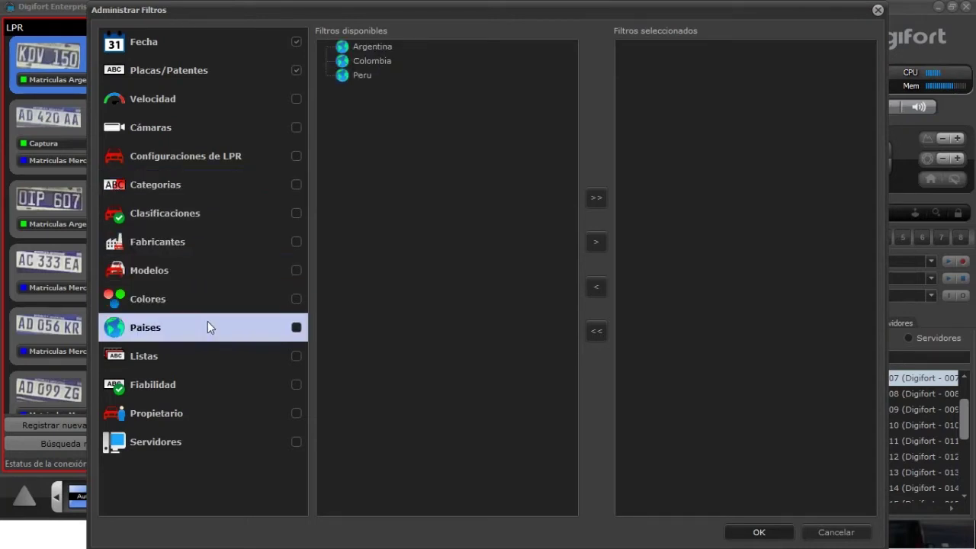
click(193, 97)
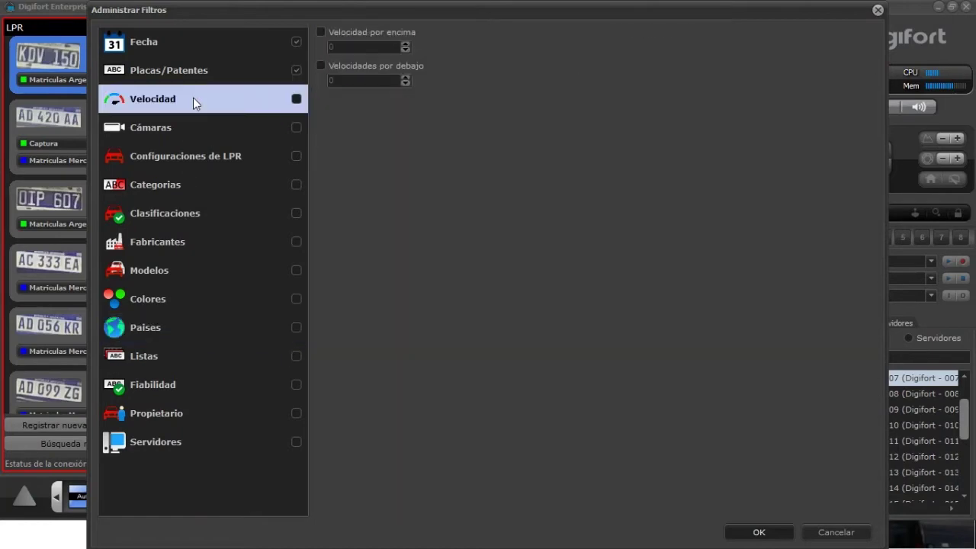
click(877, 11)
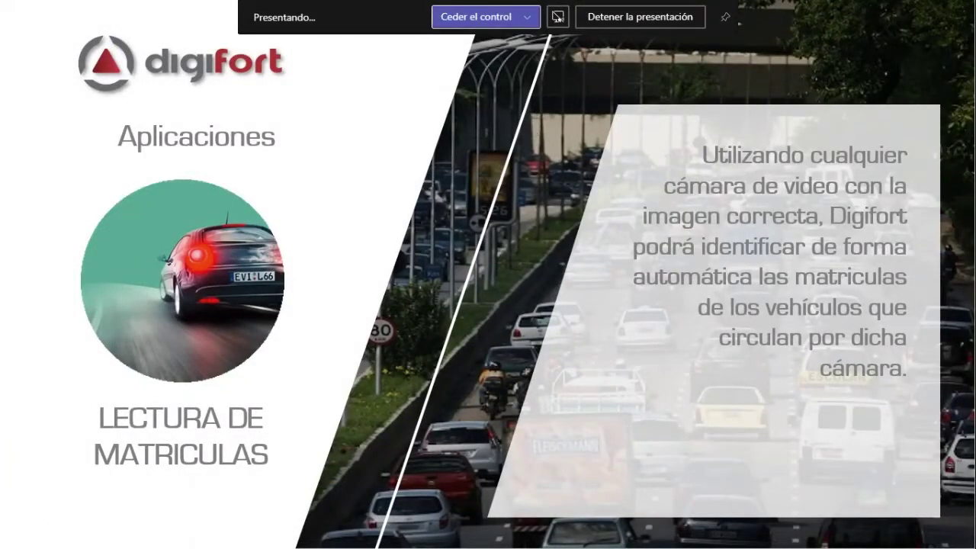
key(Right)
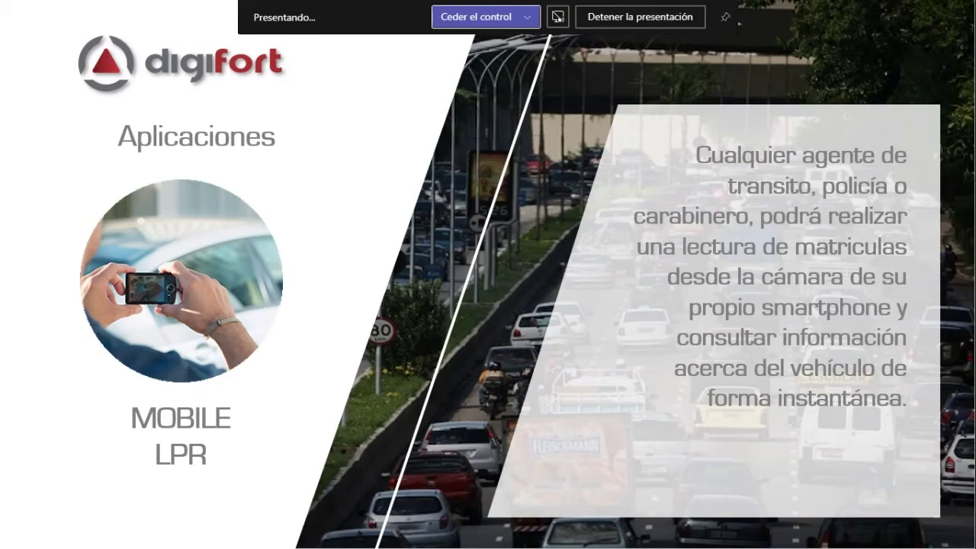
key(Right)
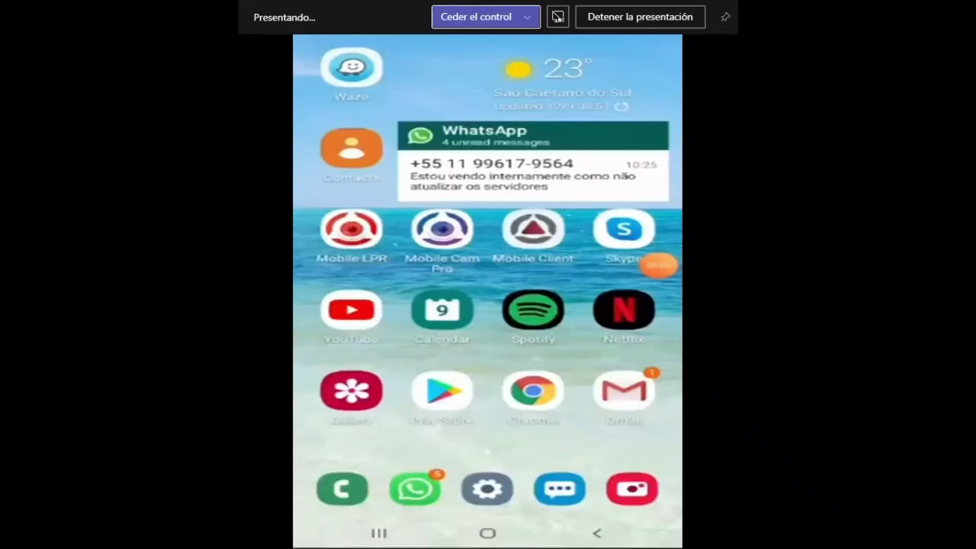